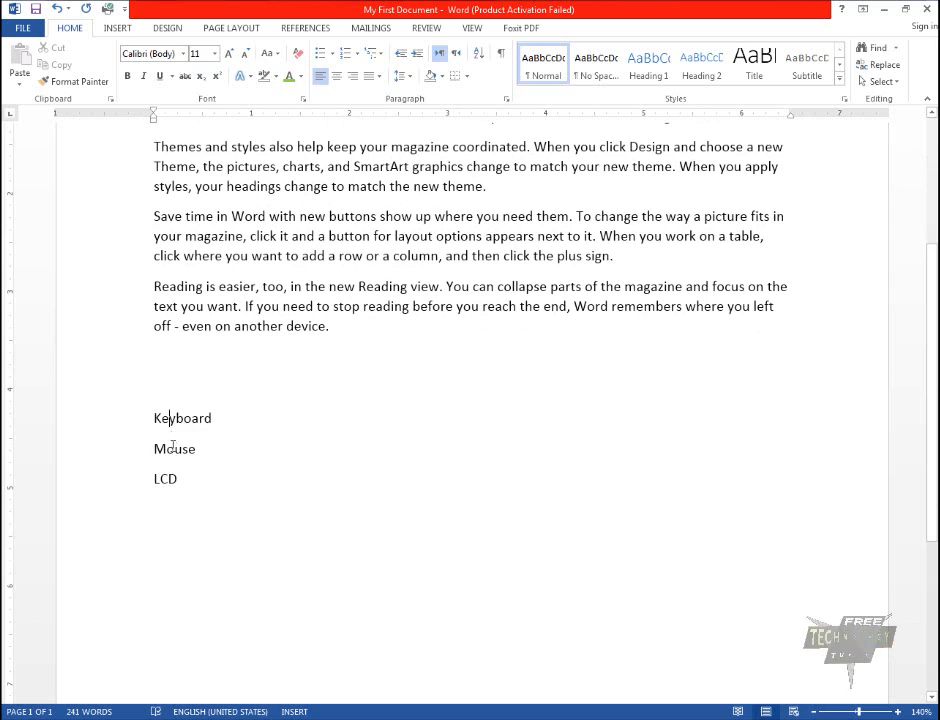
# Step: Format the Keyboard, Mouse and LCD lines as a list, alternating between bullets and numbering and ending with round bullets
pyautogui.moveTo(154, 418); pyautogui.dragTo(174, 479)
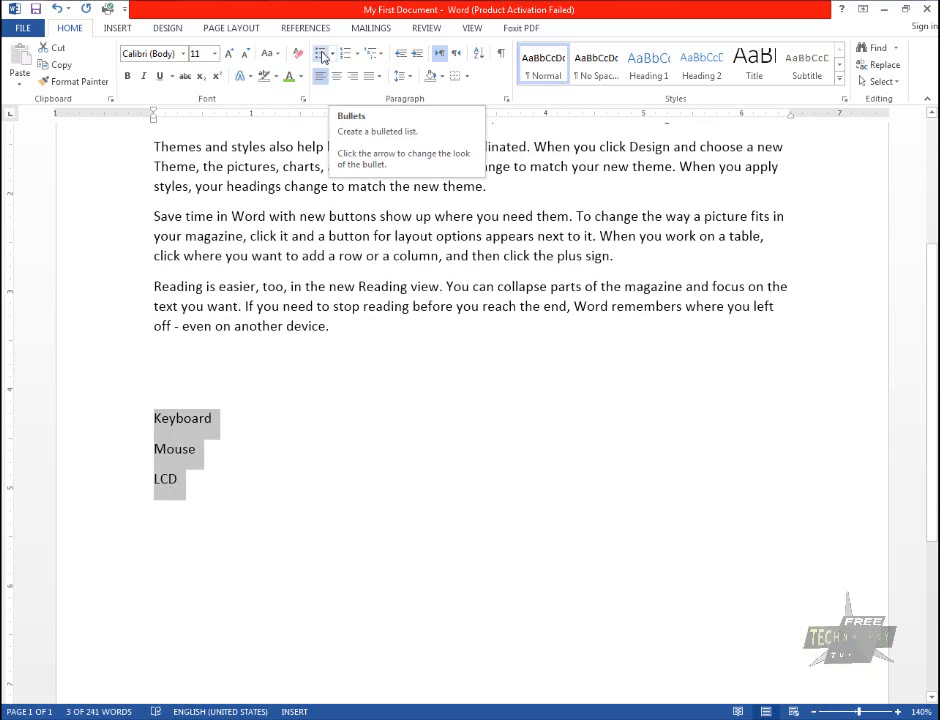
pyautogui.click(322, 56)
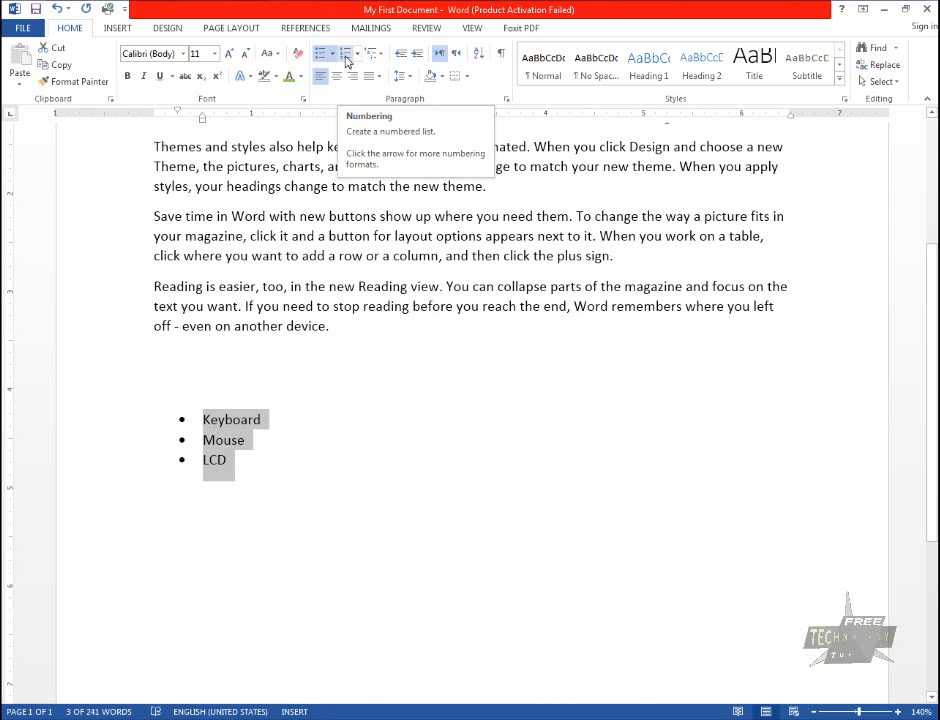
pyautogui.click(346, 61)
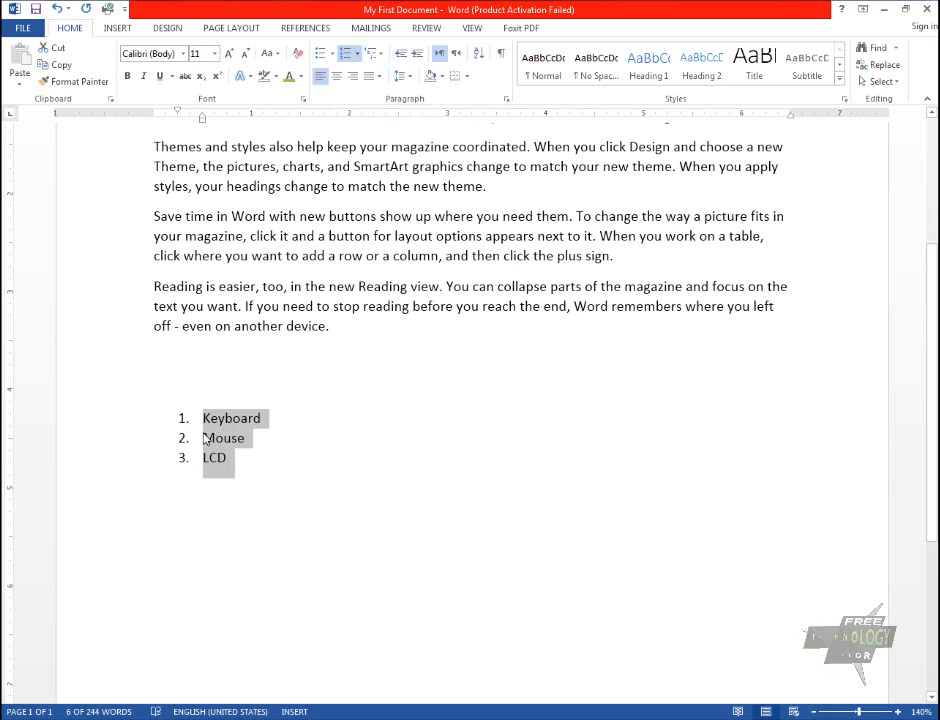
pyautogui.click(320, 53)
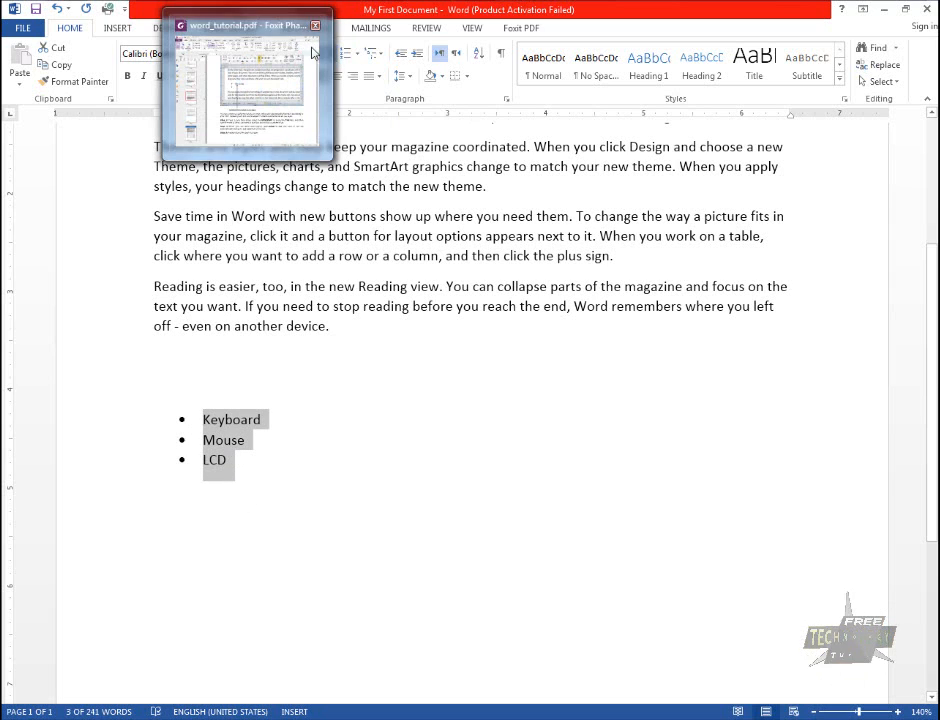
pyautogui.click(349, 58)
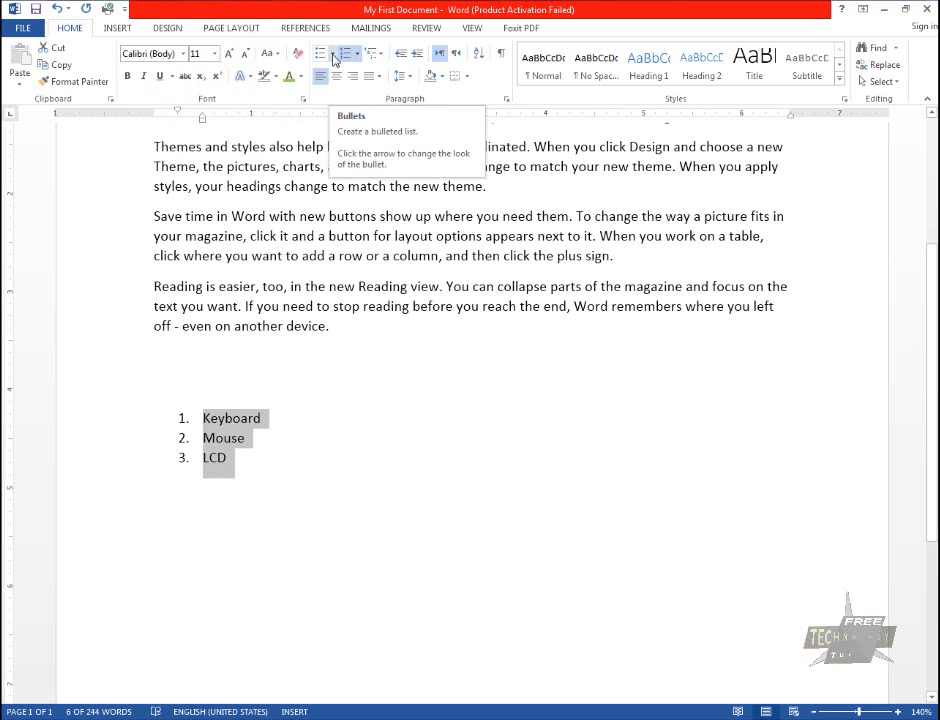
pyautogui.click(333, 57)
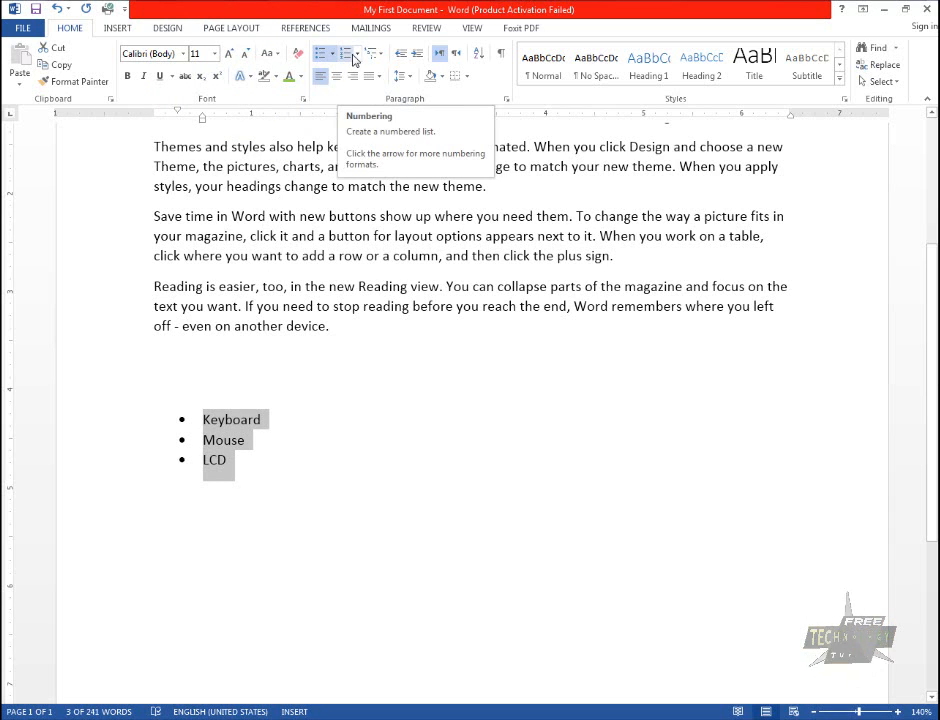
# Step: Change the bullets of the Keyboard, Mouse and LCD list to the check mark style from the bullet library
pyautogui.click(333, 55)
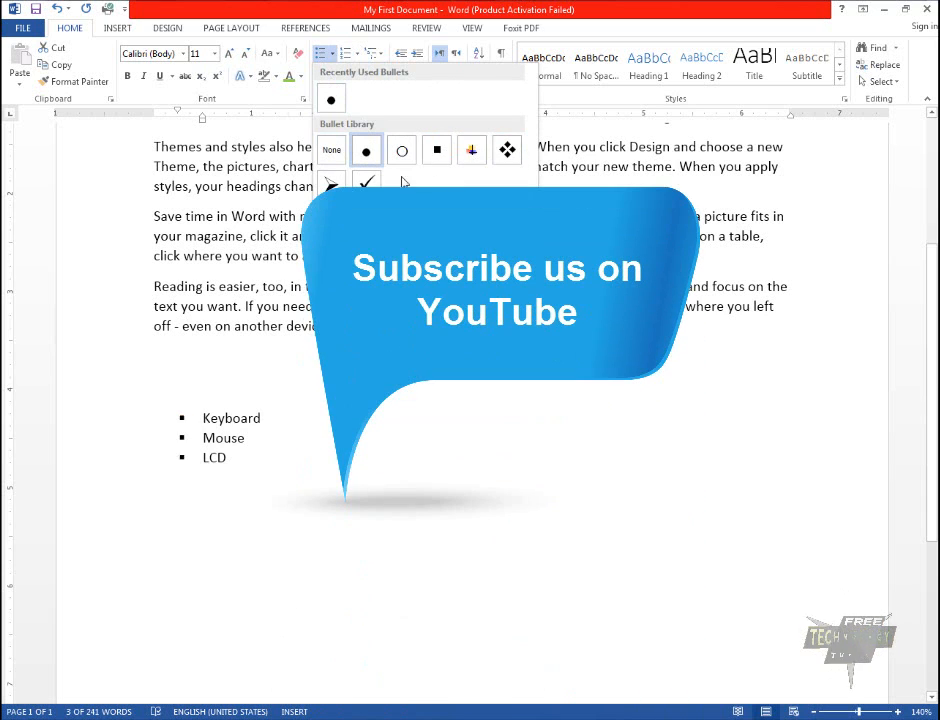
pyautogui.click(366, 188)
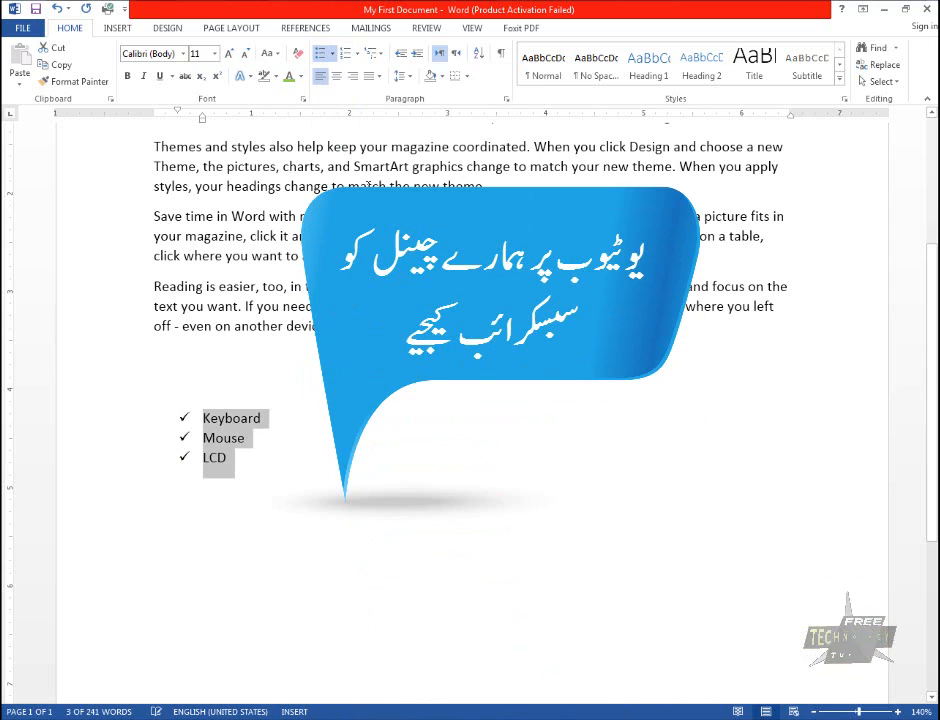
pyautogui.click(333, 55)
pyautogui.moveTo(472, 271)
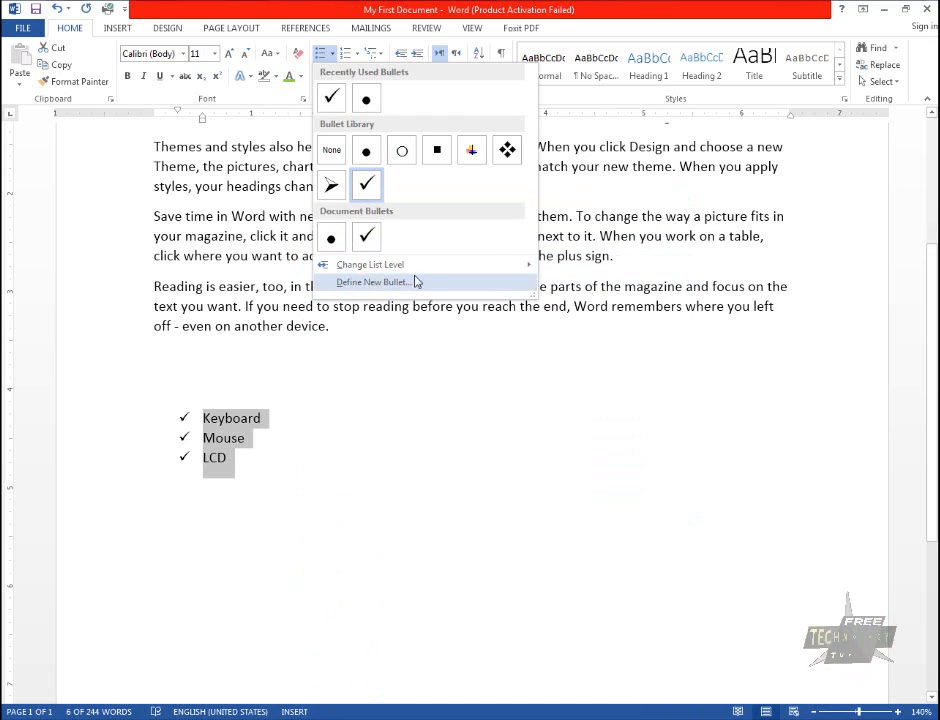
# Step: Add 21” and 17” as second-level items under LCD and end the list after them
pyautogui.click(215, 441)
pyautogui.click(254, 438)
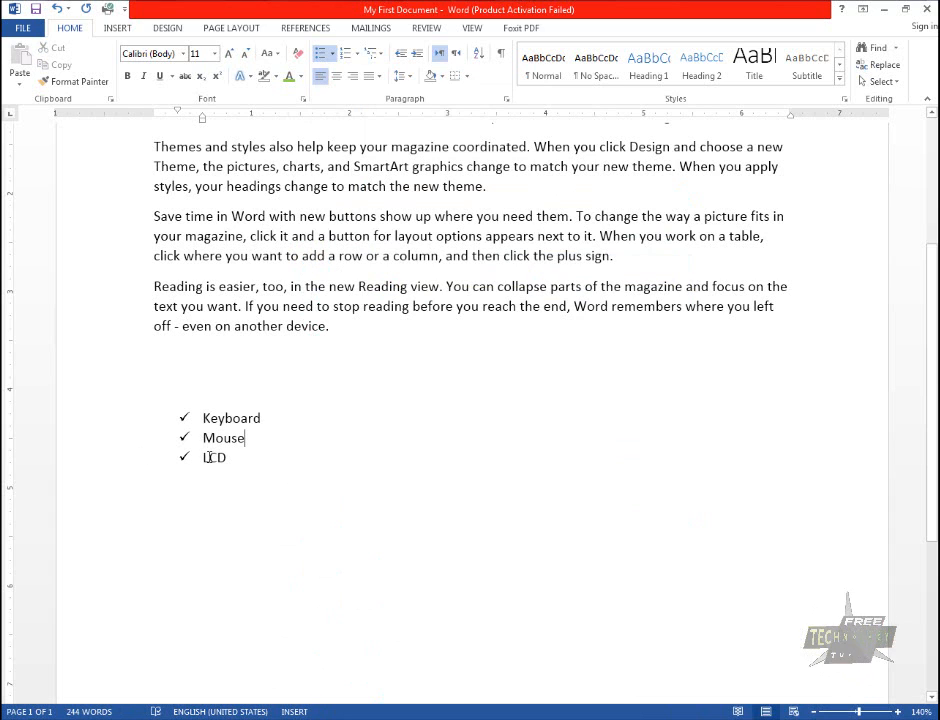
pyautogui.click(205, 457)
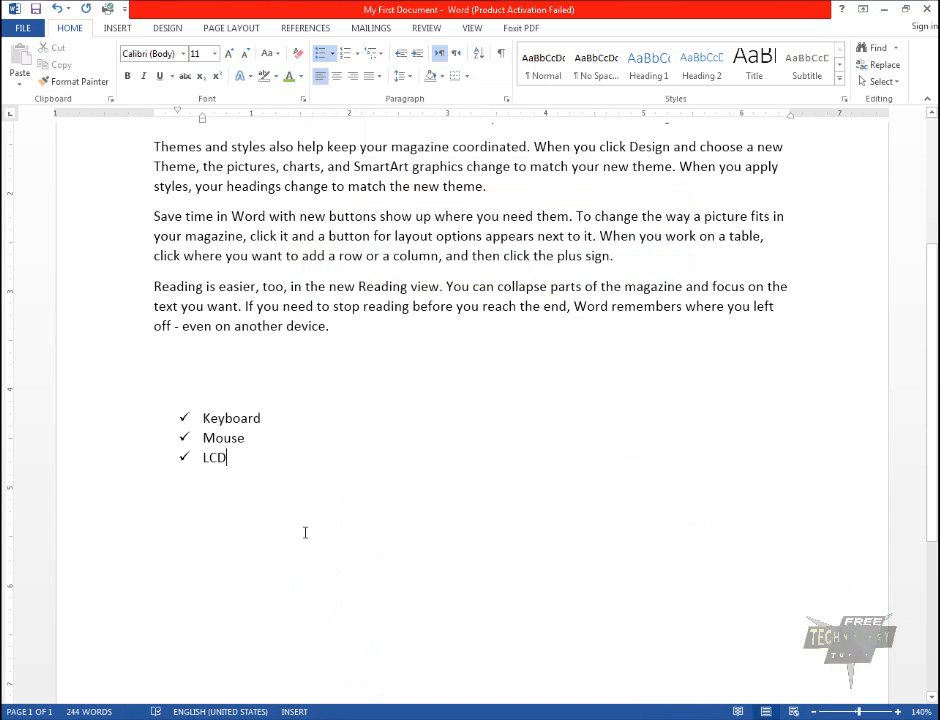
pyautogui.press('Return')
pyautogui.press('Tab')
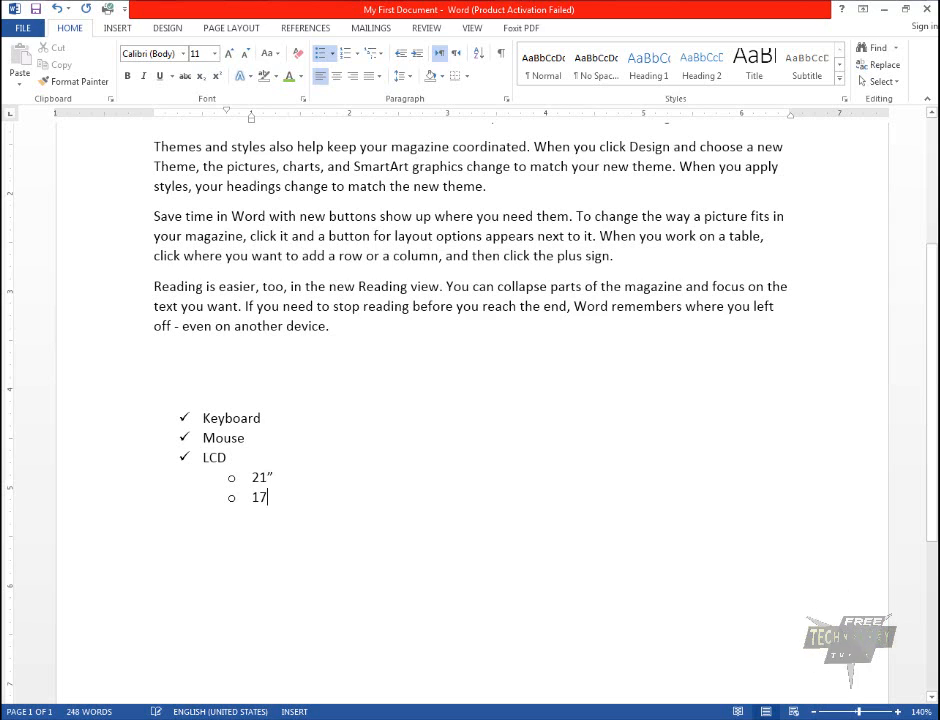
pyautogui.press('Return')
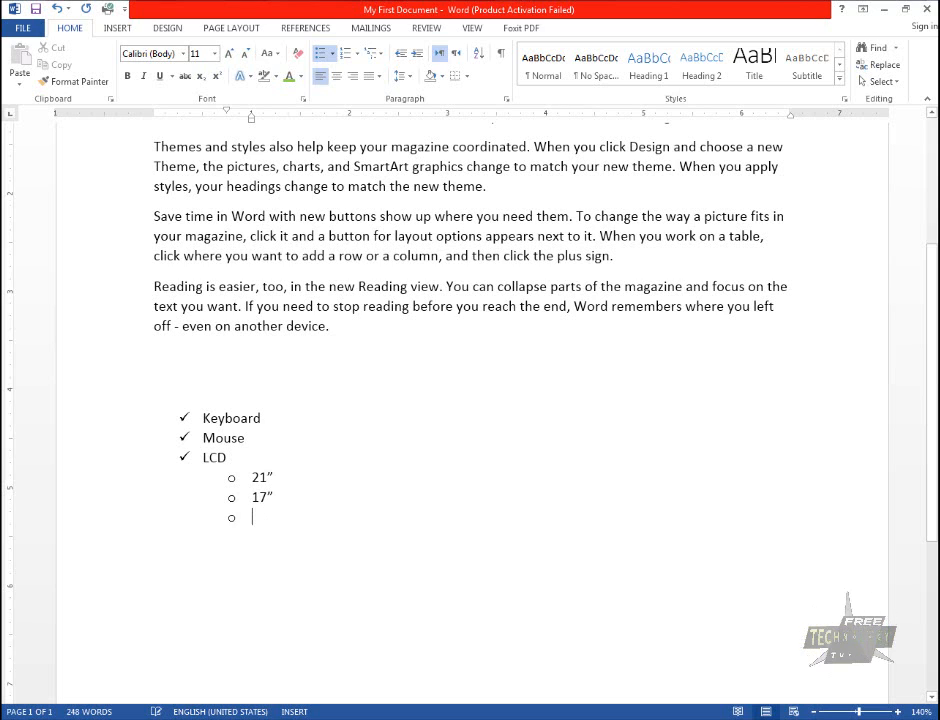
pyautogui.press('BackSpace')
pyautogui.press('BackSpace')
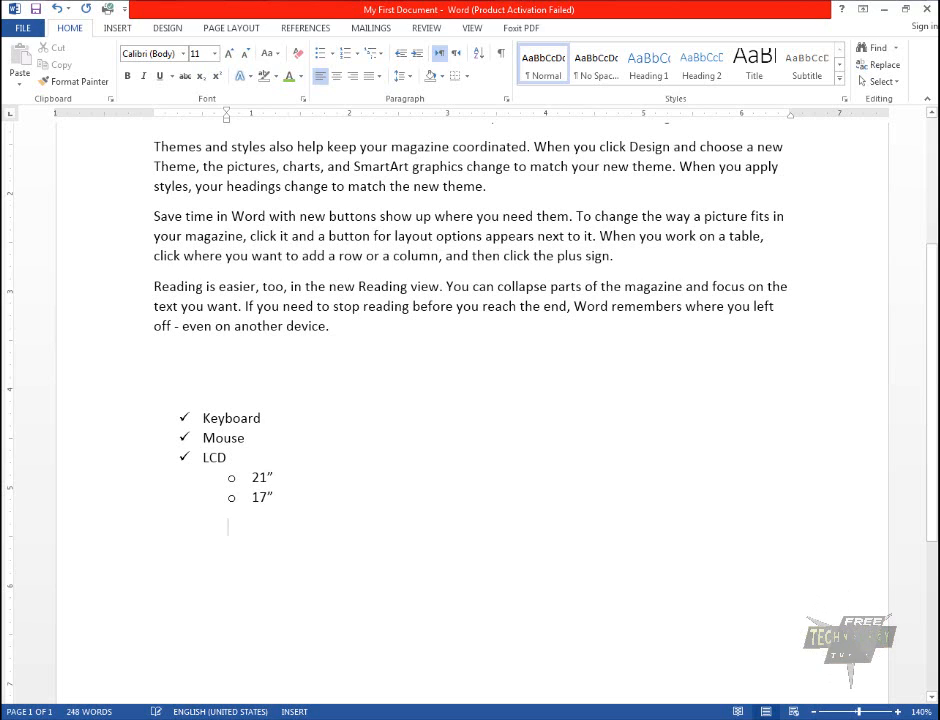
pyautogui.press('BackSpace')
# Step: Define the heart from the recently used symbols as a new bullet and apply it to the list from Keyboard to 17”
pyautogui.moveTo(240, 478); pyautogui.dragTo(251, 503)
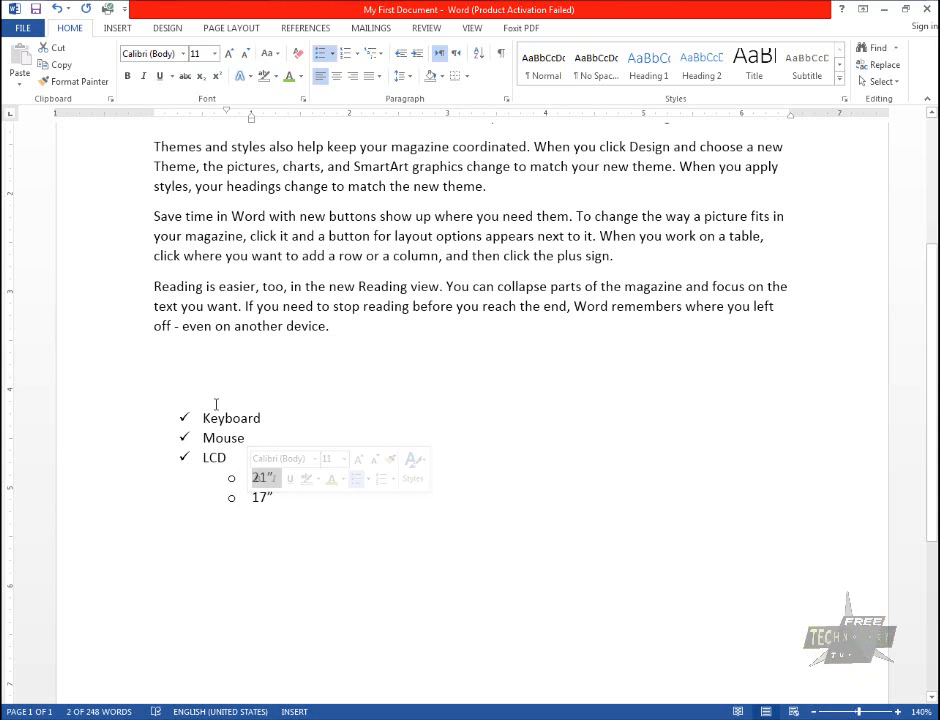
pyautogui.moveTo(215, 418); pyautogui.dragTo(265, 505)
pyautogui.click(332, 53)
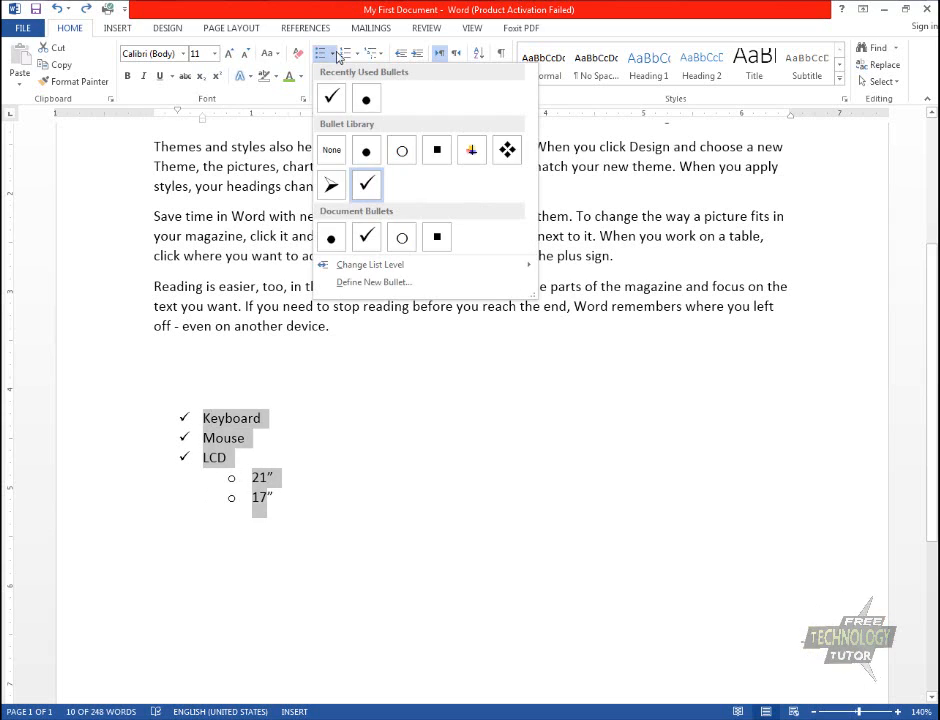
pyautogui.click(406, 284)
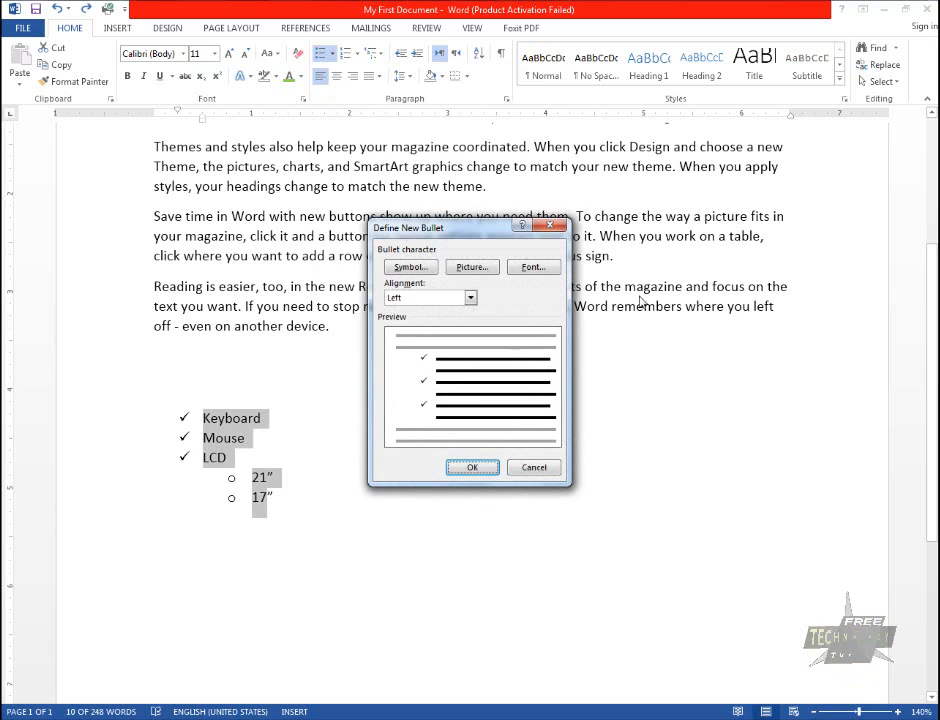
pyautogui.click(424, 270)
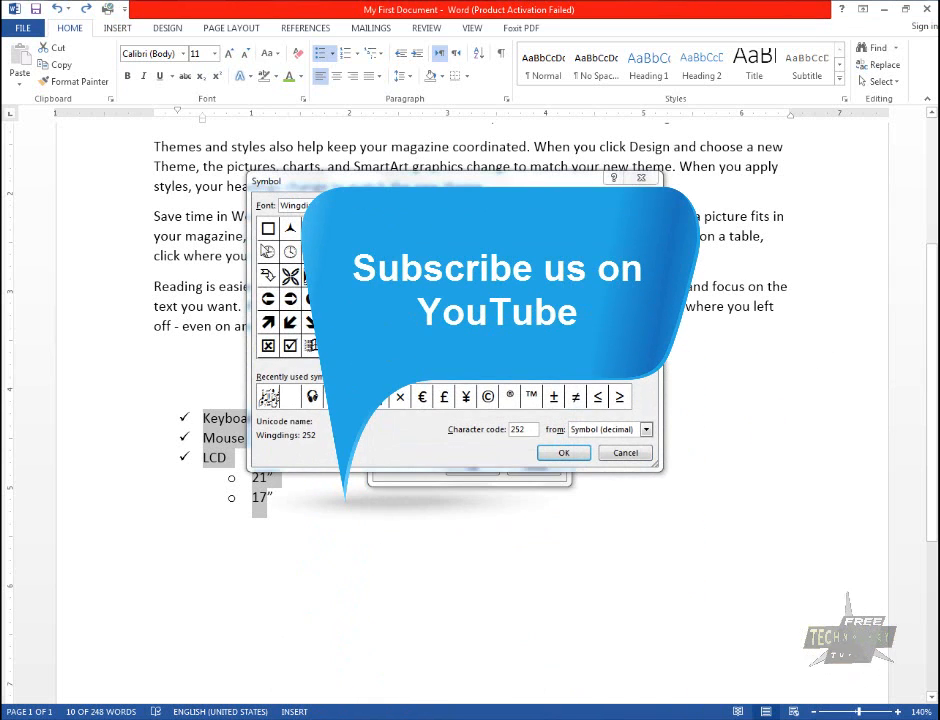
pyautogui.click(422, 207)
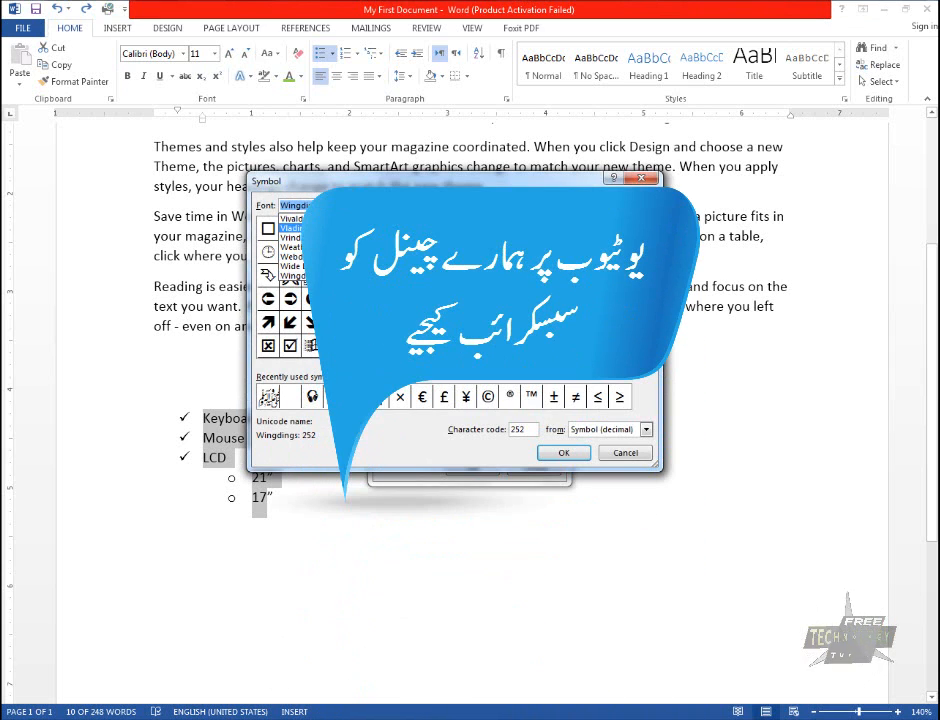
pyautogui.click(422, 207)
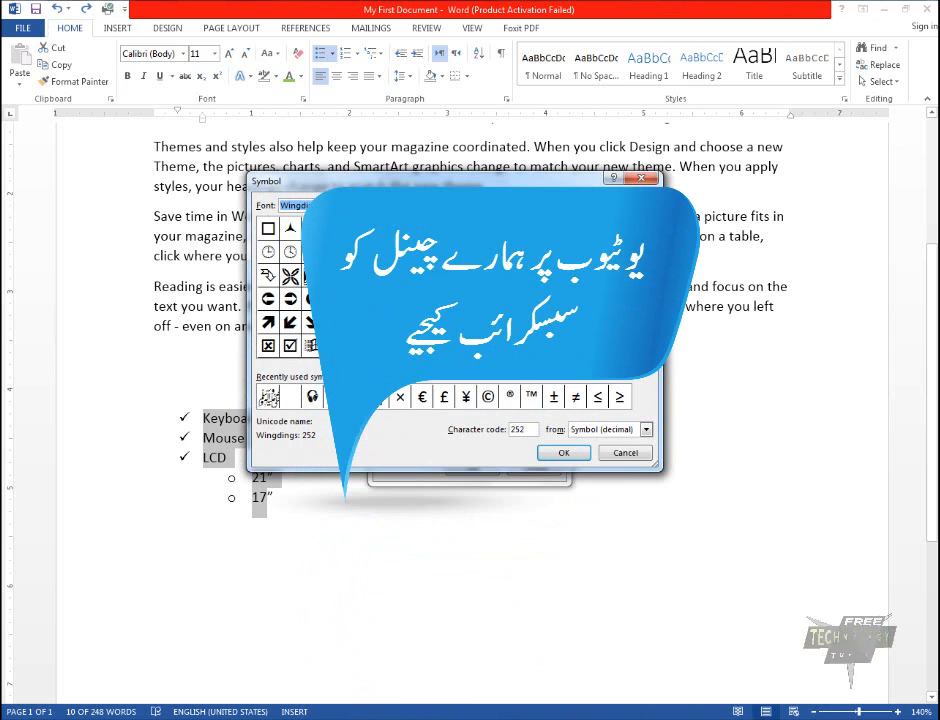
pyautogui.click(290, 346)
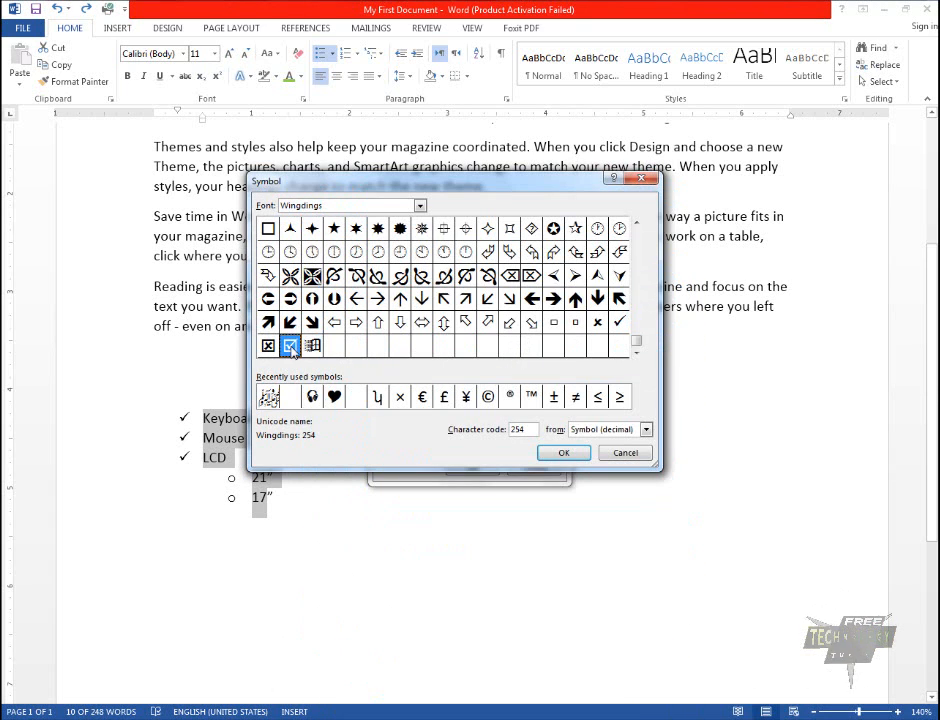
pyautogui.click(334, 396)
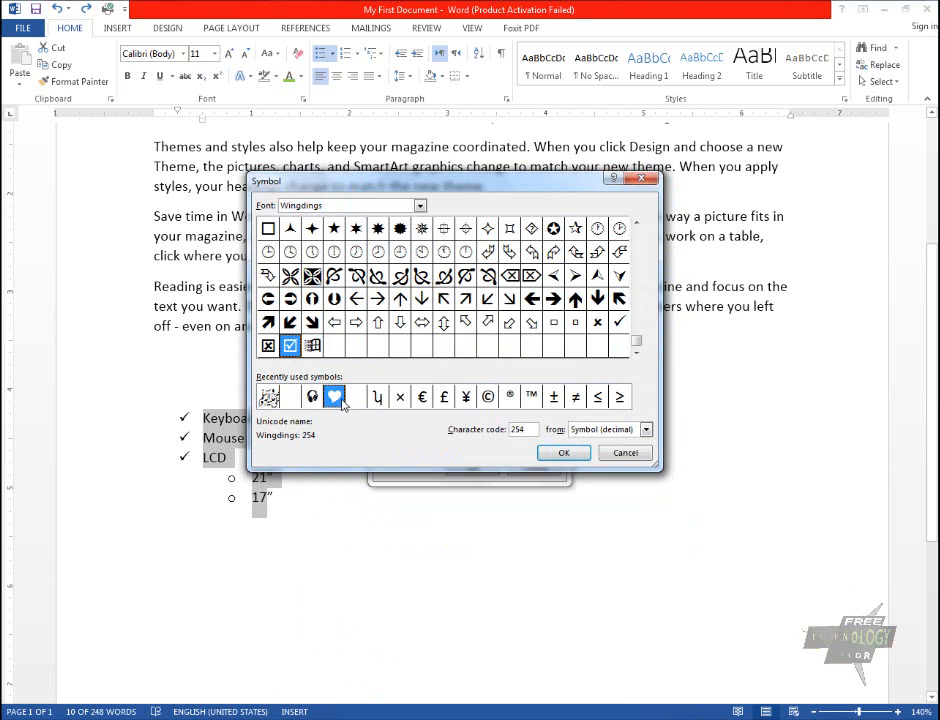
pyautogui.click(565, 453)
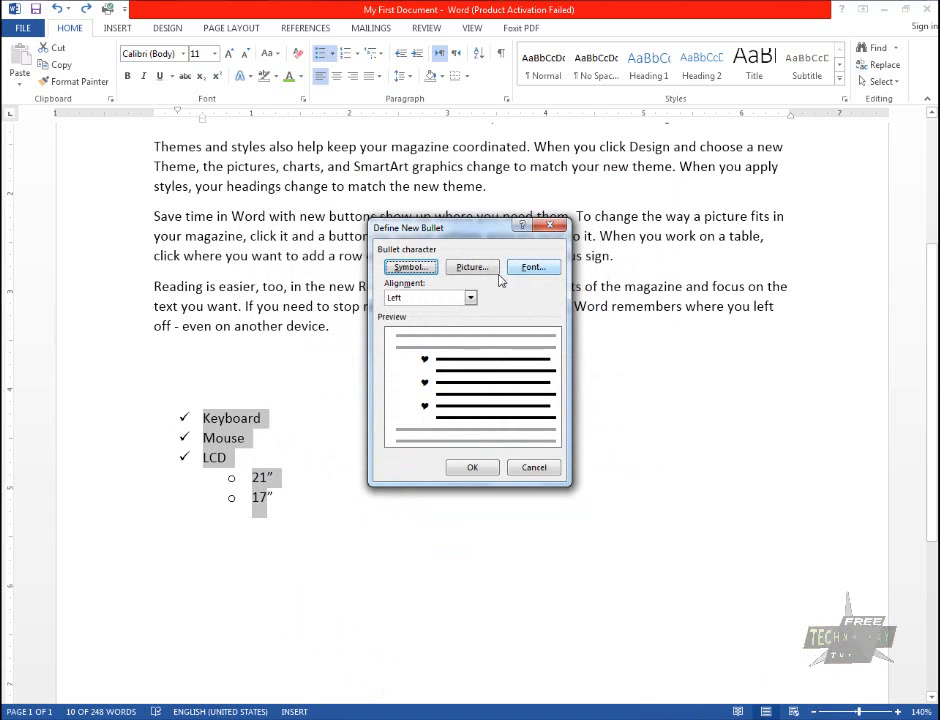
pyautogui.click(472, 267)
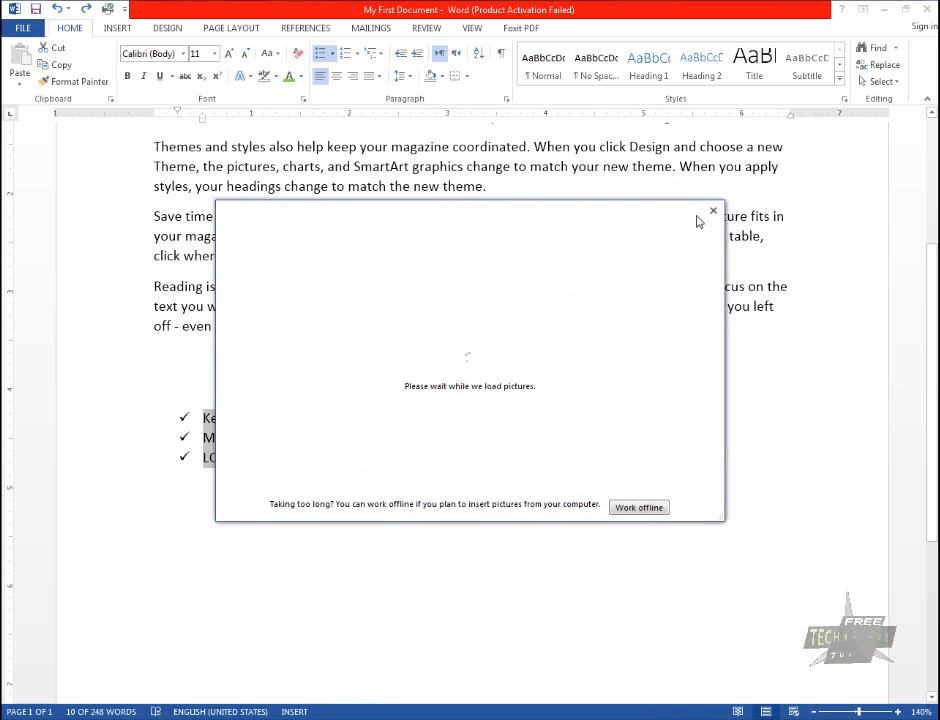
pyautogui.click(713, 211)
pyautogui.click(470, 467)
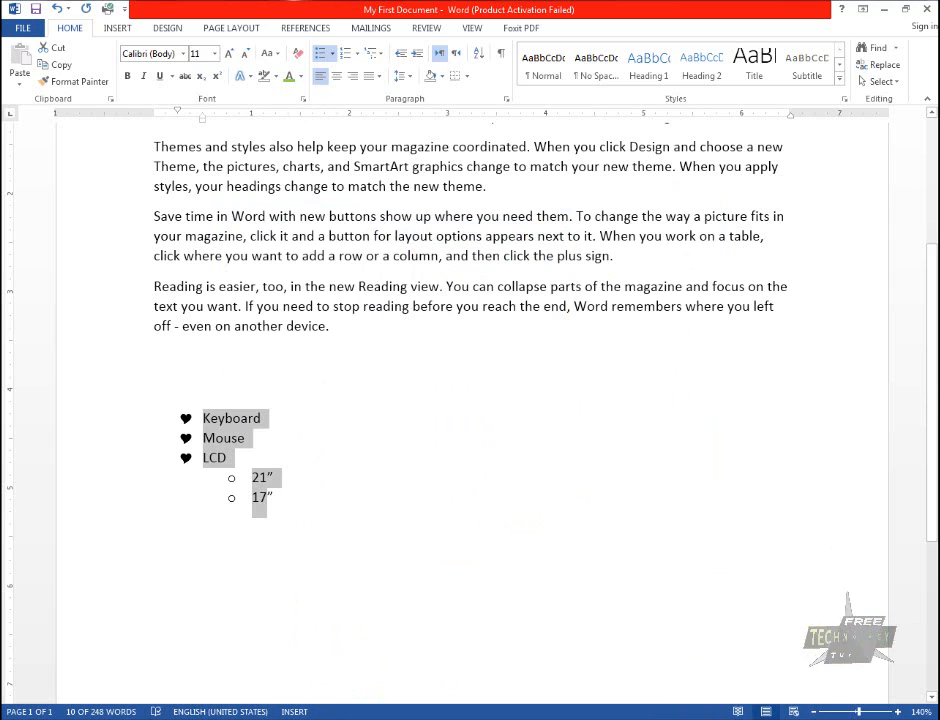
# Step: Convert the selected list to numbering and apply the 1) 2) 3) number format to its main items
pyautogui.click(350, 60)
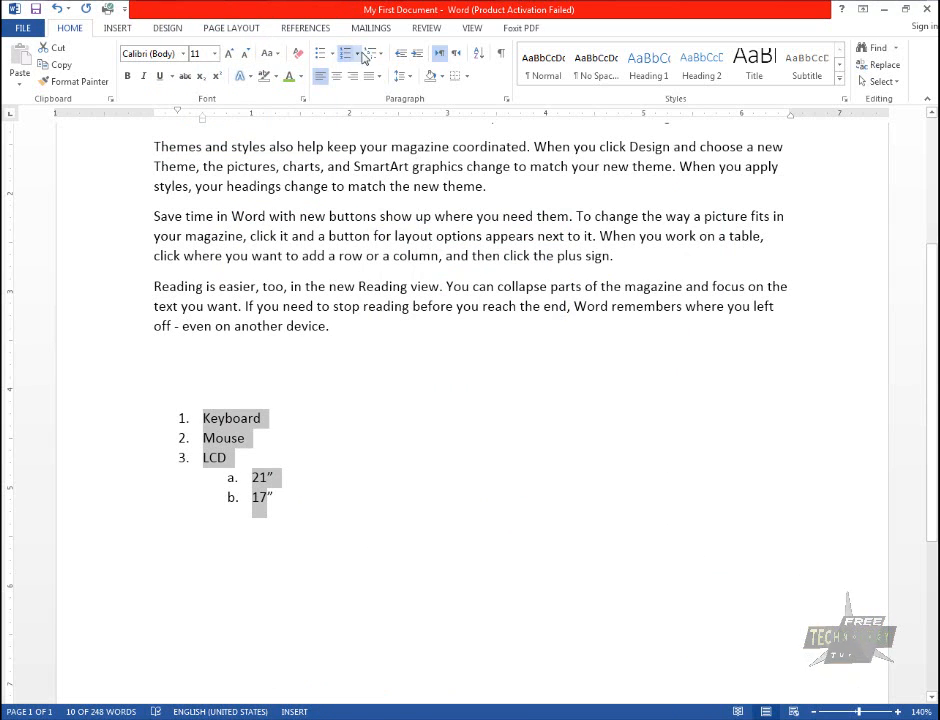
pyautogui.click(357, 55)
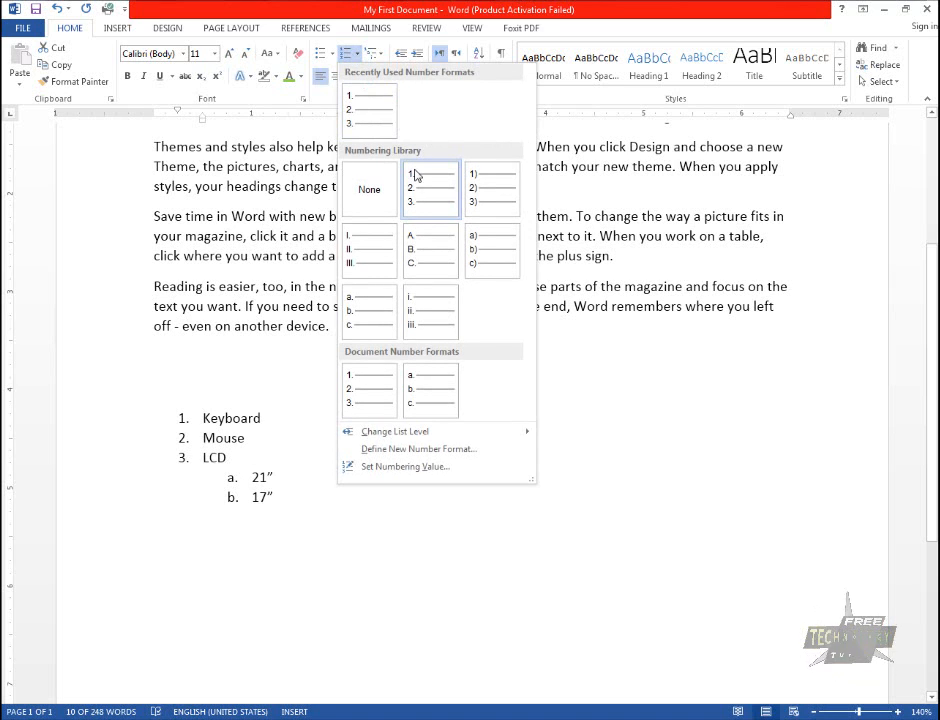
pyautogui.click(484, 194)
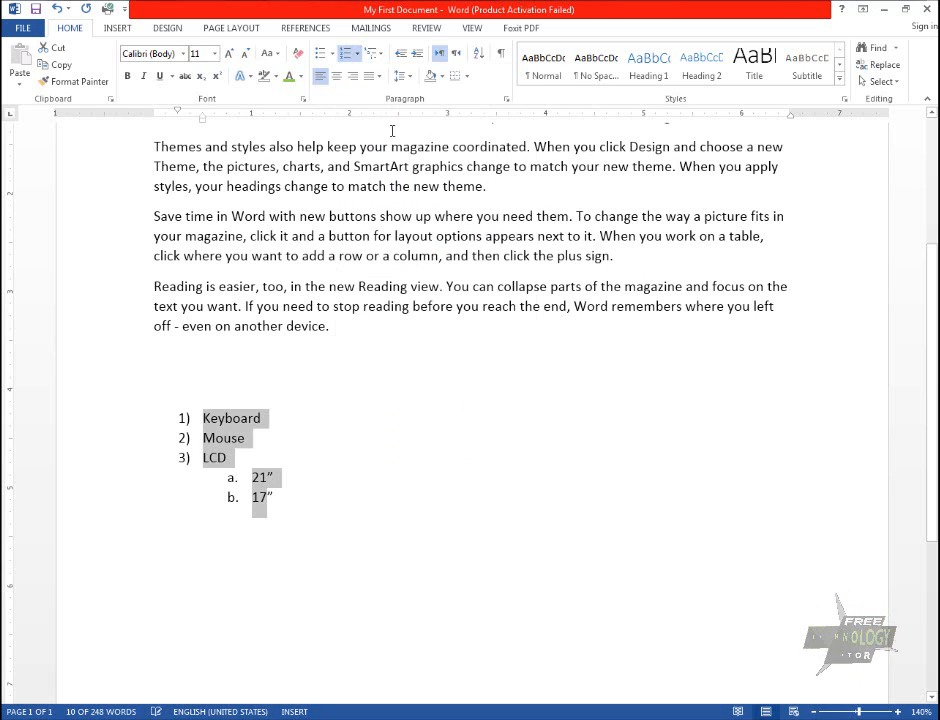
# Step: Set the numbering value so that the list starts at 5
pyautogui.click(356, 53)
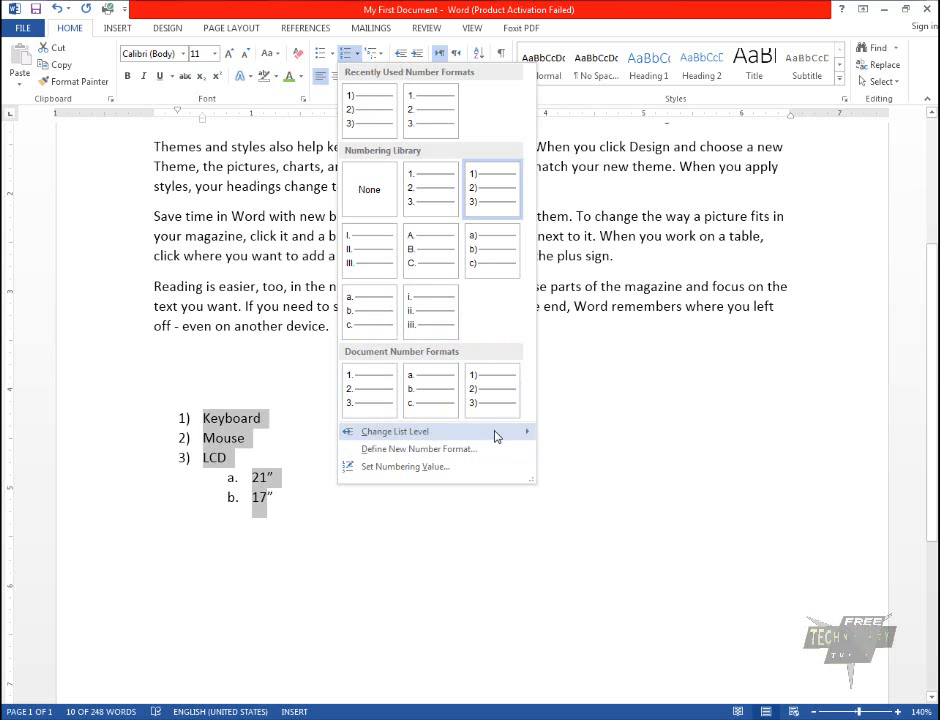
pyautogui.moveTo(495, 432)
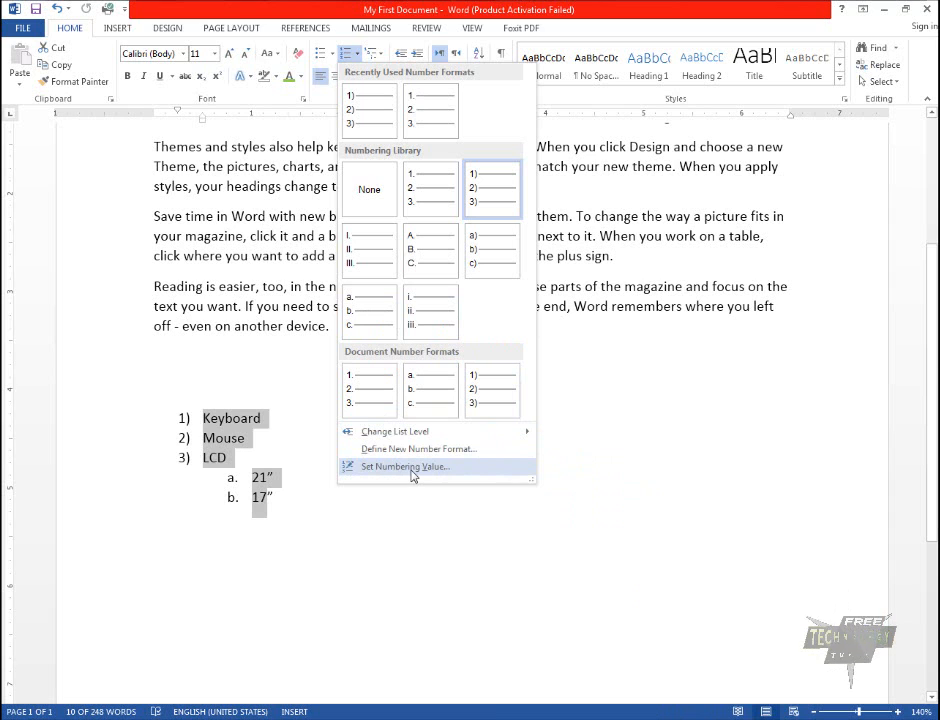
pyautogui.click(411, 471)
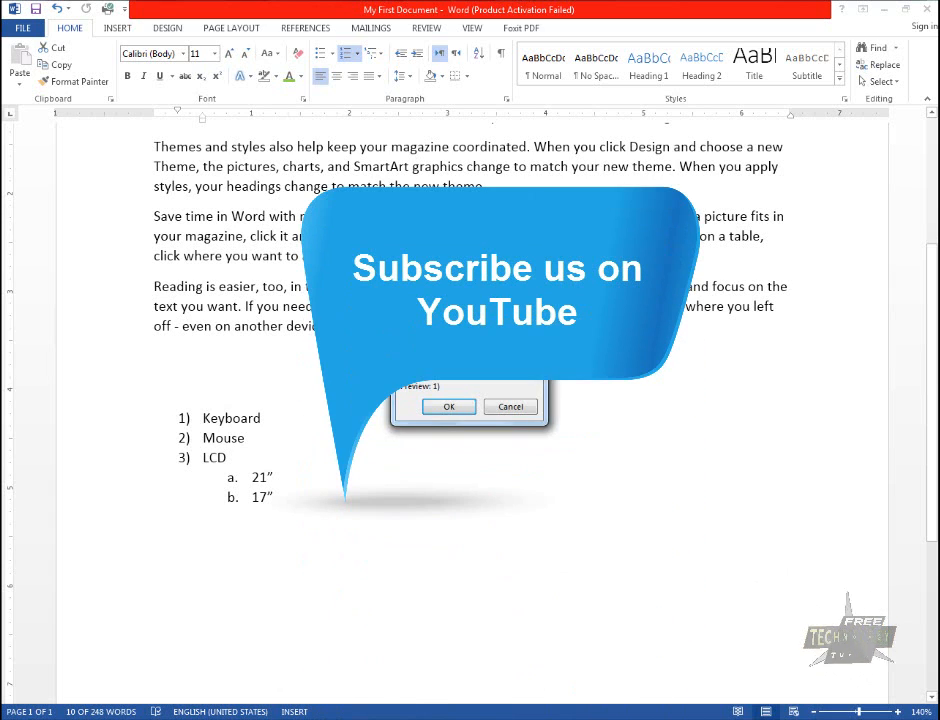
pyautogui.click(449, 406)
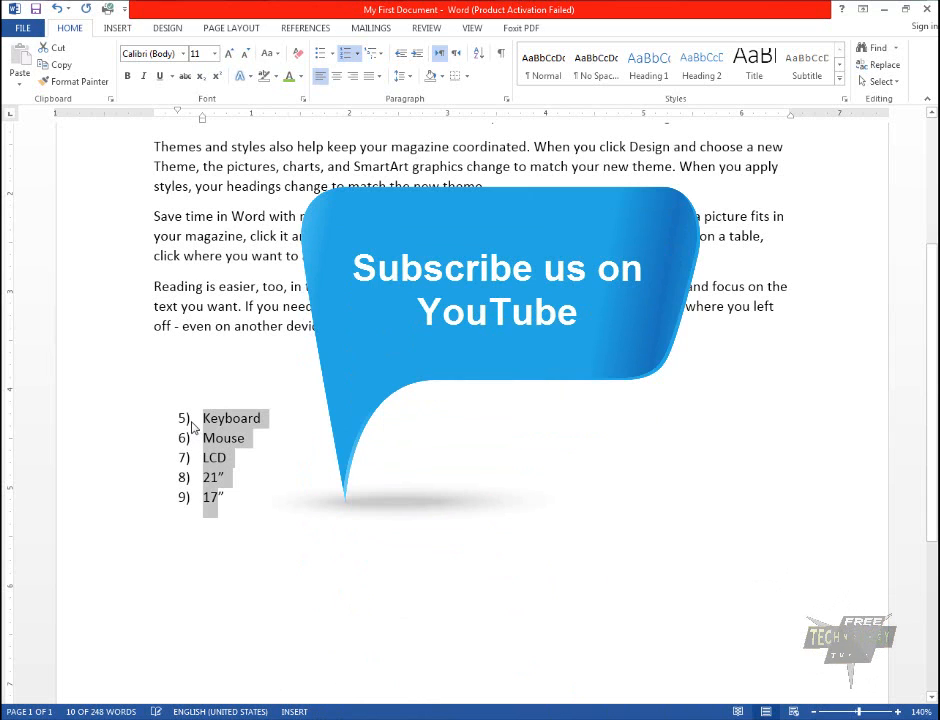
# Step: Demote the 21” and 17” items to second-level entries under LCD
pyautogui.click(220, 522)
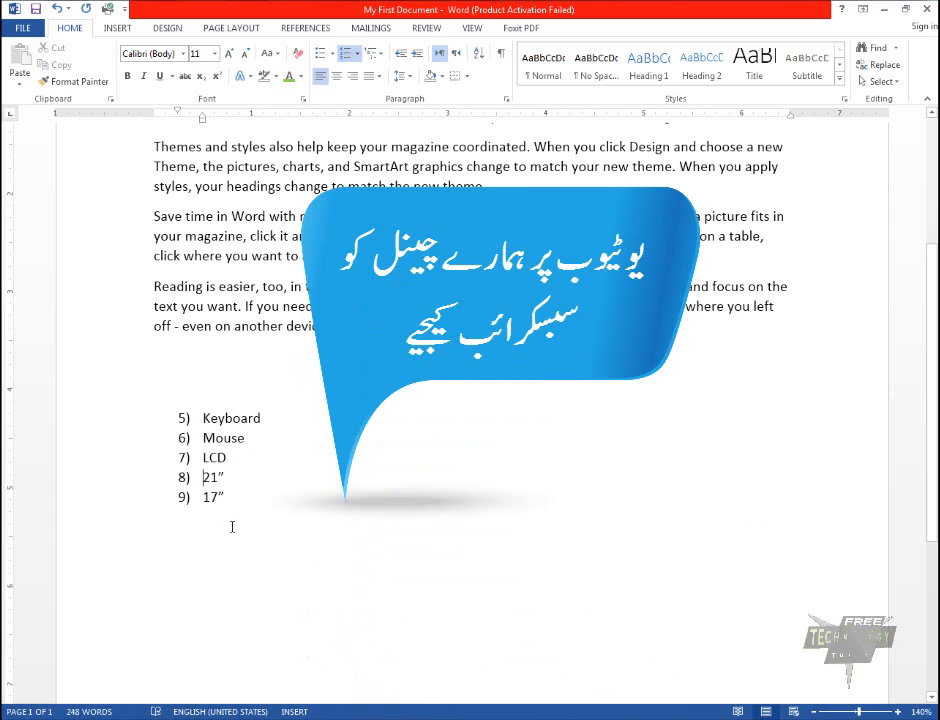
pyautogui.press('Tab')
pyautogui.click(232, 527)
pyautogui.press('Tab')
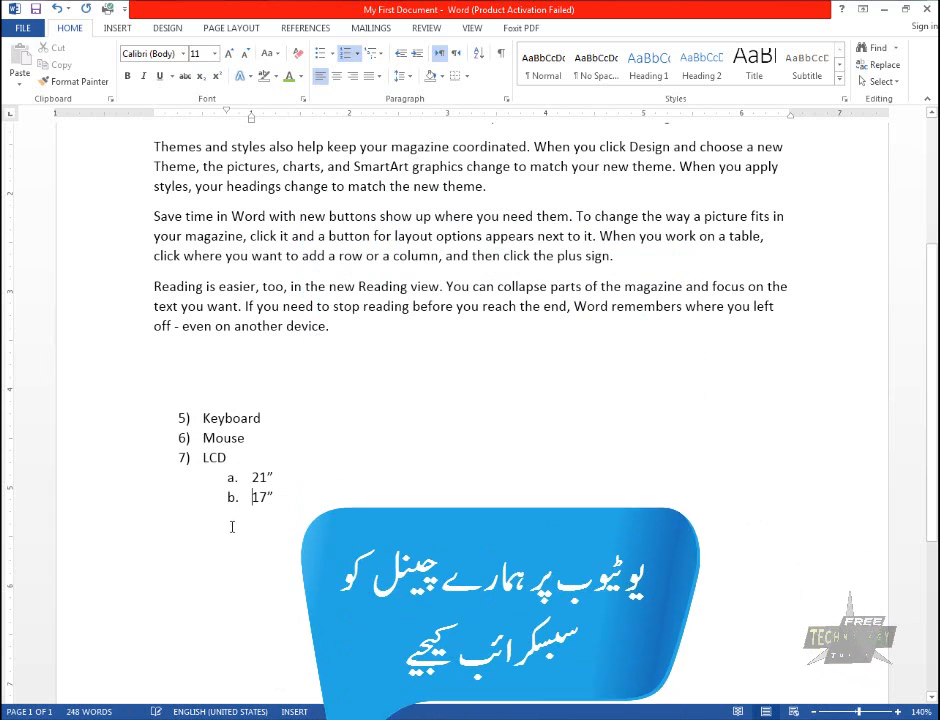